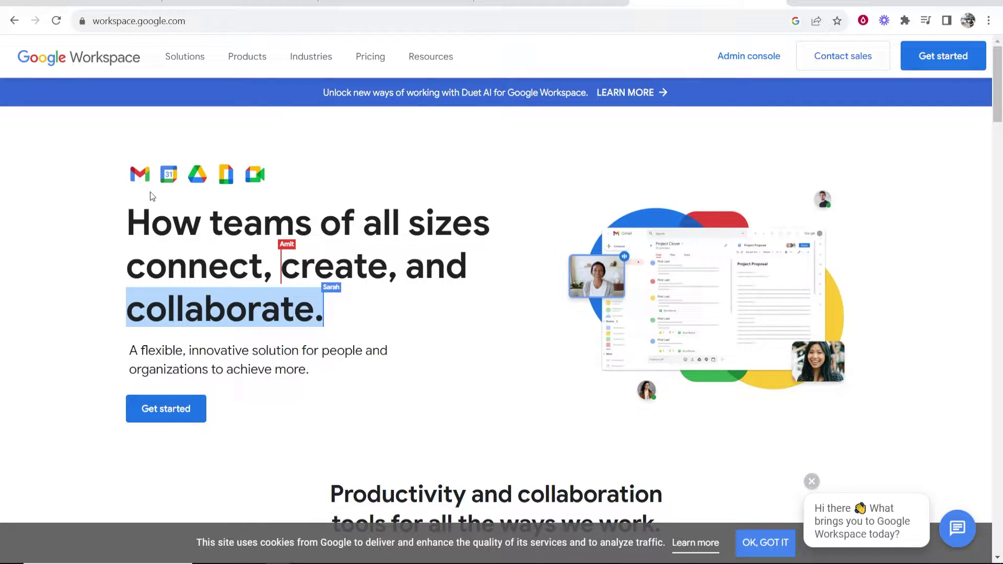
# Step: Begin the Workspace signup and enter KnowledgeBase as the business name
pyautogui.click(181, 416)
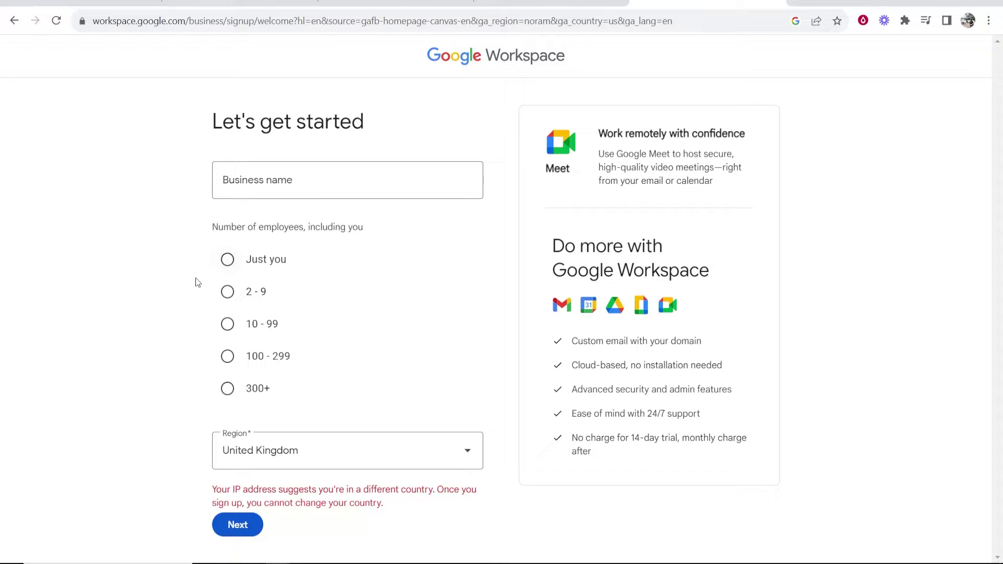
pyautogui.click(292, 182)
pyautogui.write('Kn')
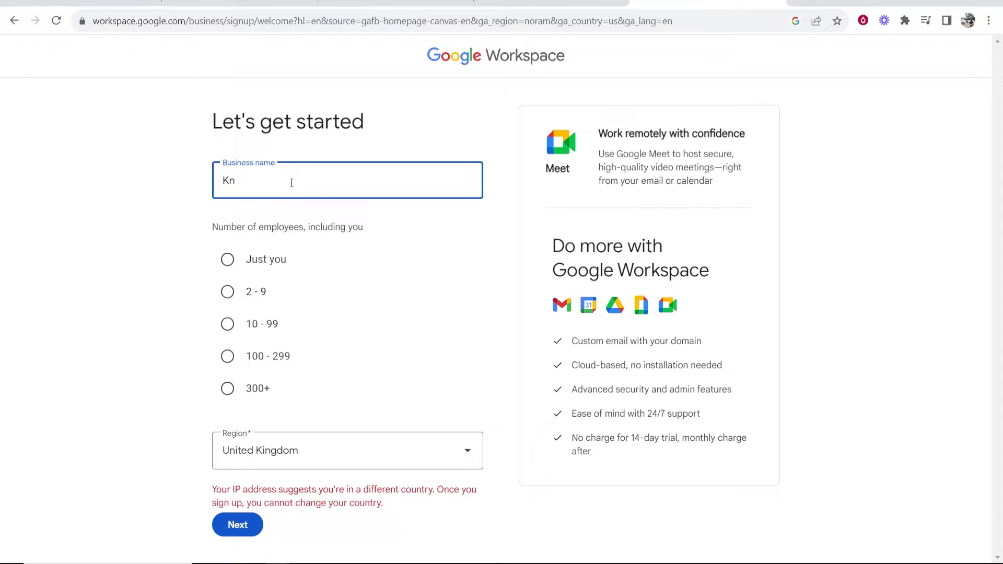
pyautogui.write('owledgeBase')
pyautogui.click(281, 326)
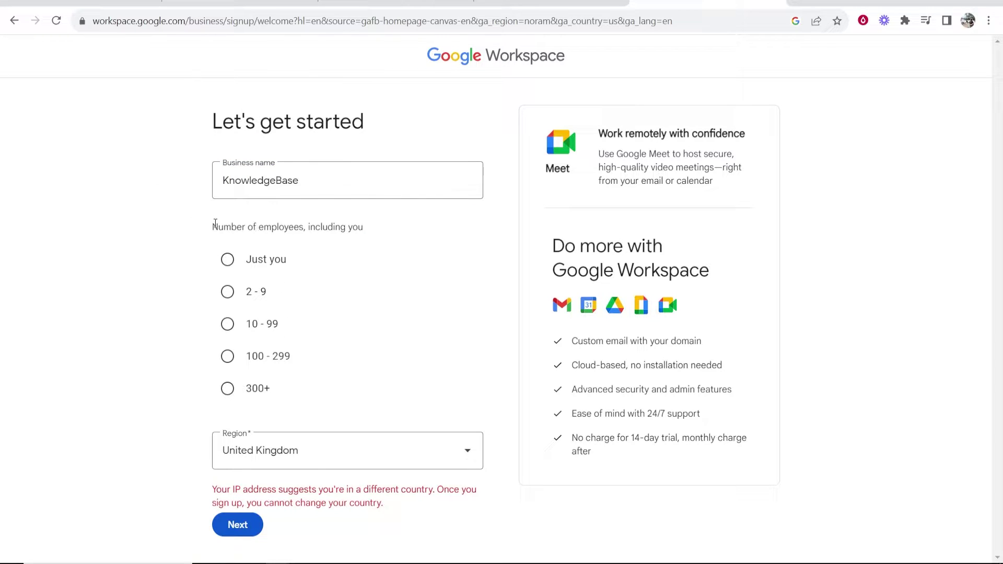
# Step: Choose 2 - 9 employees, keep United Kingdom as the region, and continue
pyautogui.moveTo(215, 224); pyautogui.dragTo(381, 231)
pyautogui.click(302, 249)
pyautogui.click(226, 295)
pyautogui.moveTo(212, 490); pyautogui.dragTo(267, 491)
pyautogui.click(267, 490)
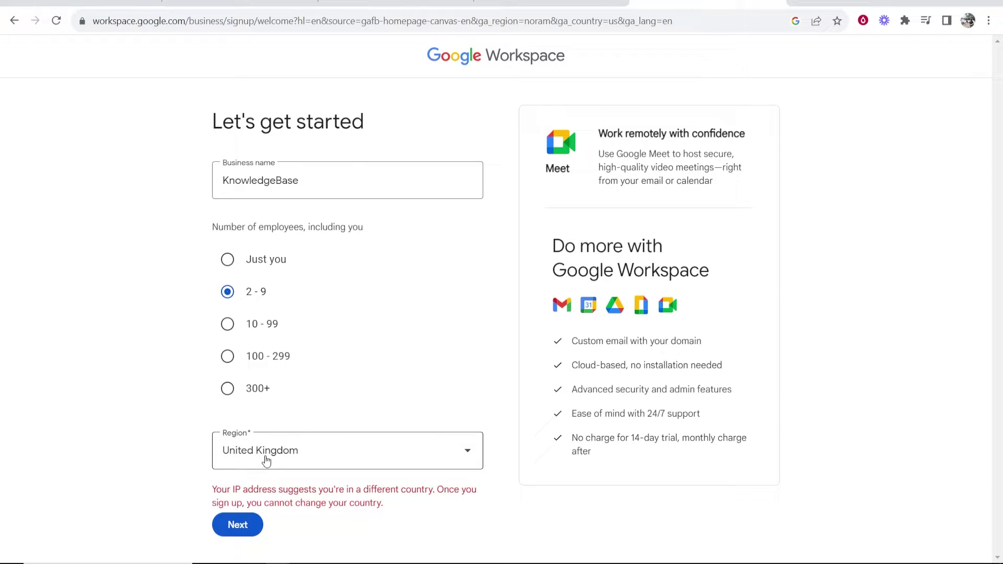
pyautogui.click(245, 536)
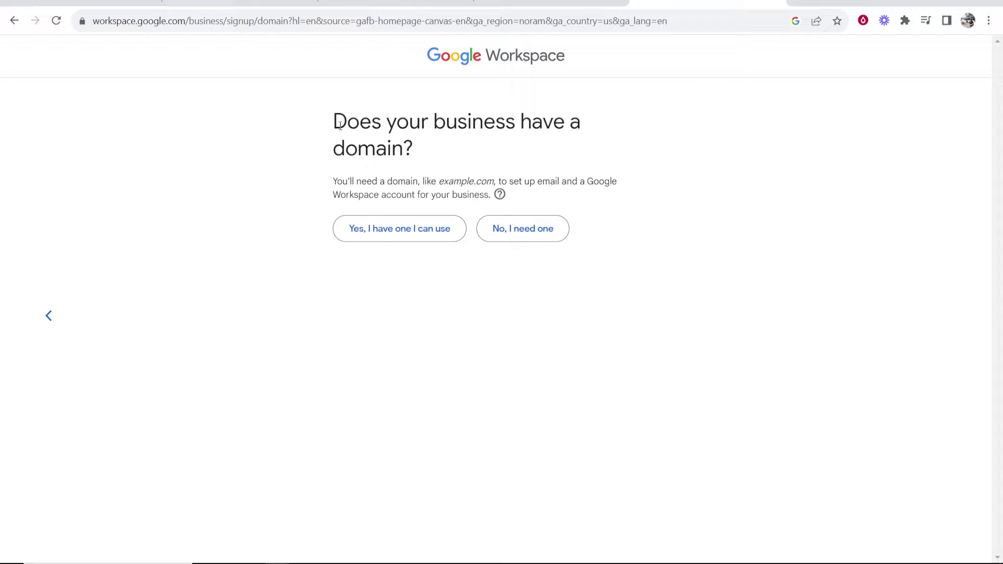
# Step: Answer 'Yes, I have one I can use' to the domain question, after briefly trying 'No, I need one'
pyautogui.moveTo(339, 125); pyautogui.dragTo(610, 149)
pyautogui.click(469, 110)
pyautogui.click(509, 233)
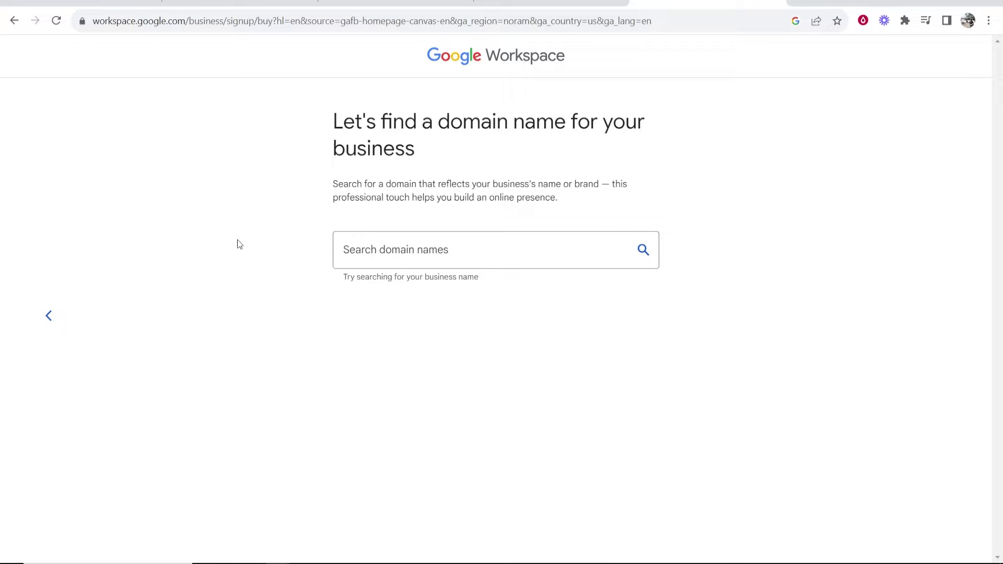
pyautogui.click(48, 315)
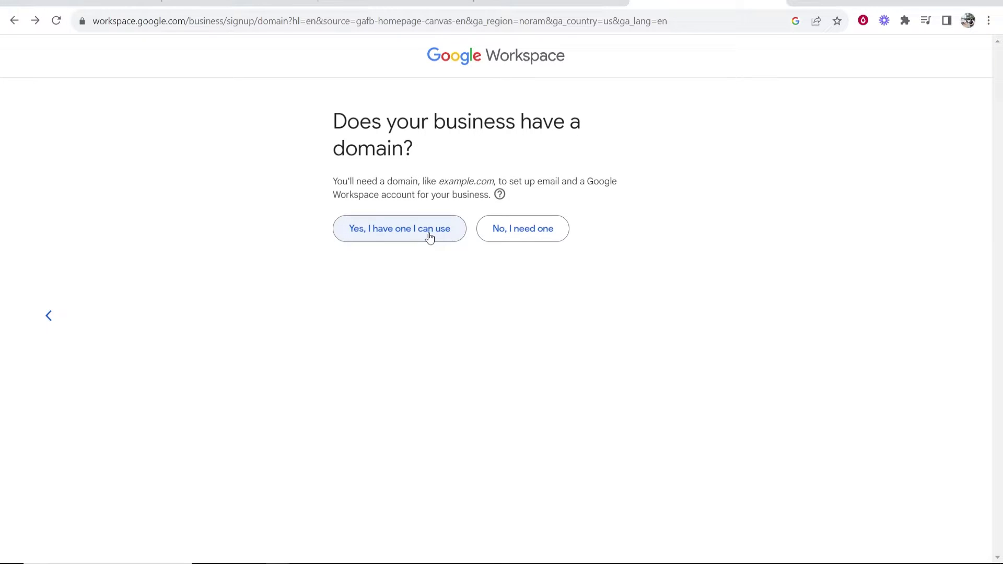
pyautogui.click(371, 233)
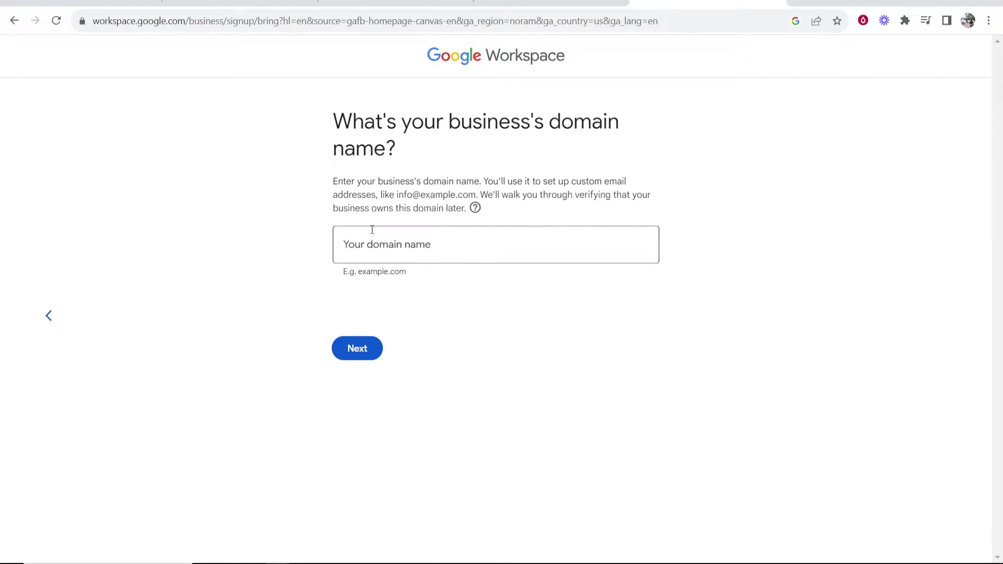
pyautogui.moveTo(335, 121); pyautogui.dragTo(630, 124)
pyautogui.click(631, 123)
# Step: Copy onlinehowtoguide.click from the Namecheap domain list and return to the Workspace signup
pyautogui.click(549, 3)
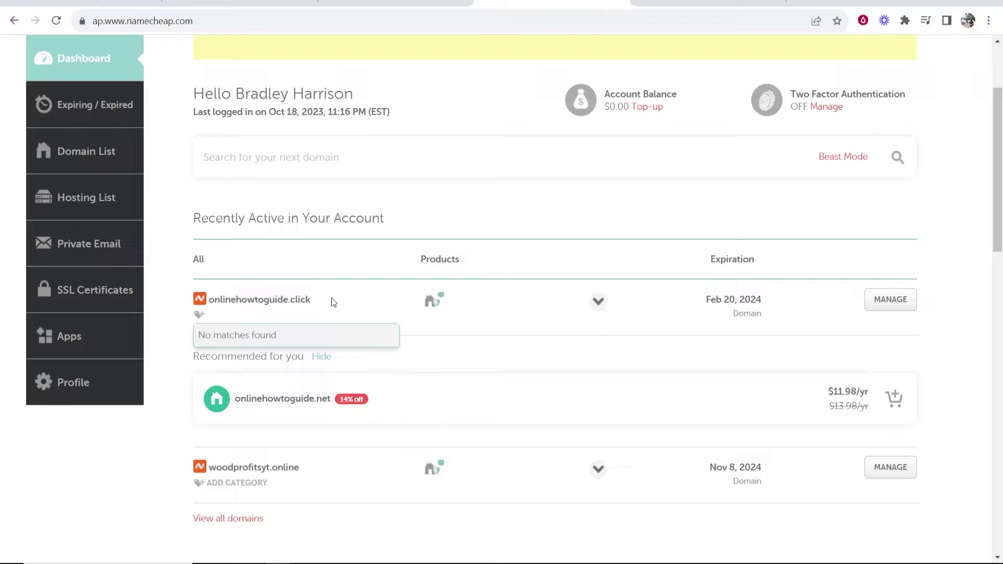
pyautogui.moveTo(210, 299); pyautogui.dragTo(314, 302)
pyautogui.rightClick(303, 304)
pyautogui.click(332, 311)
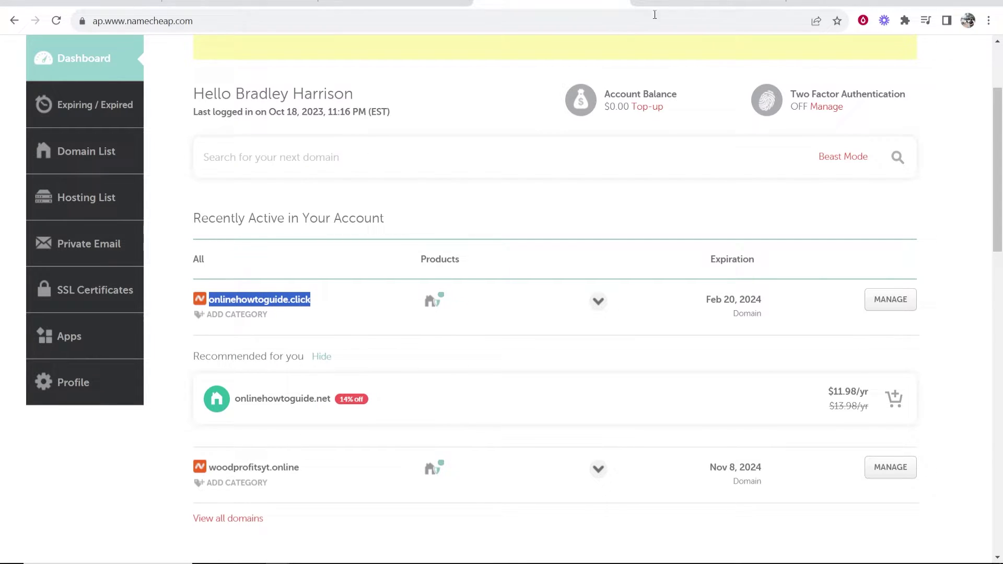
pyautogui.click(708, 3)
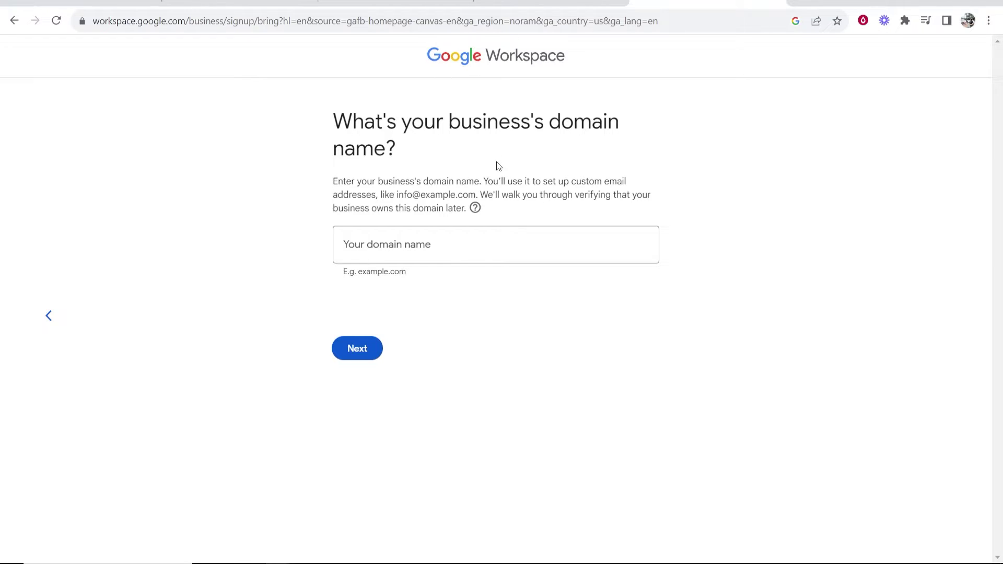
pyautogui.click(415, 254)
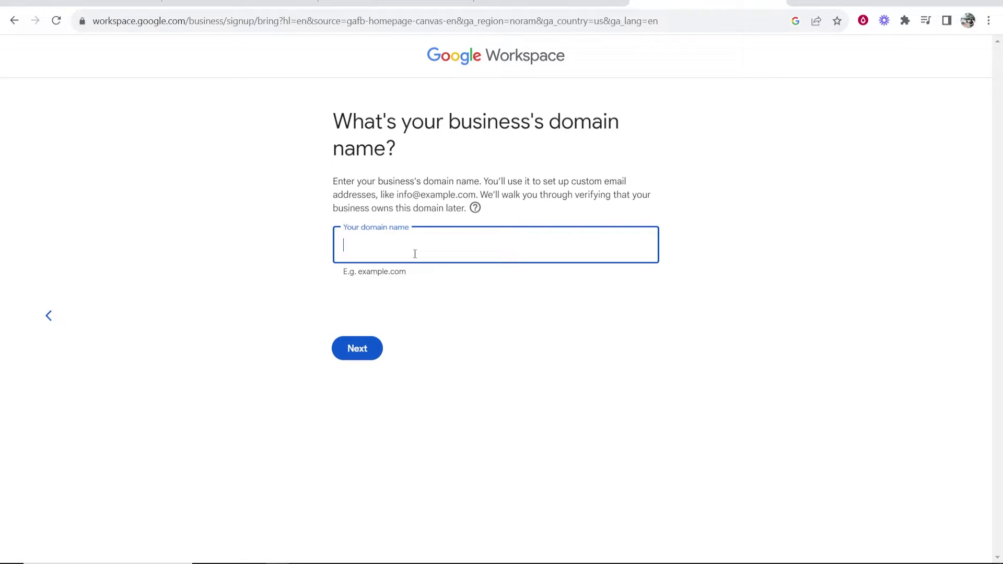
pyautogui.write('www.')
pyautogui.rightClick(415, 254)
pyautogui.click(445, 347)
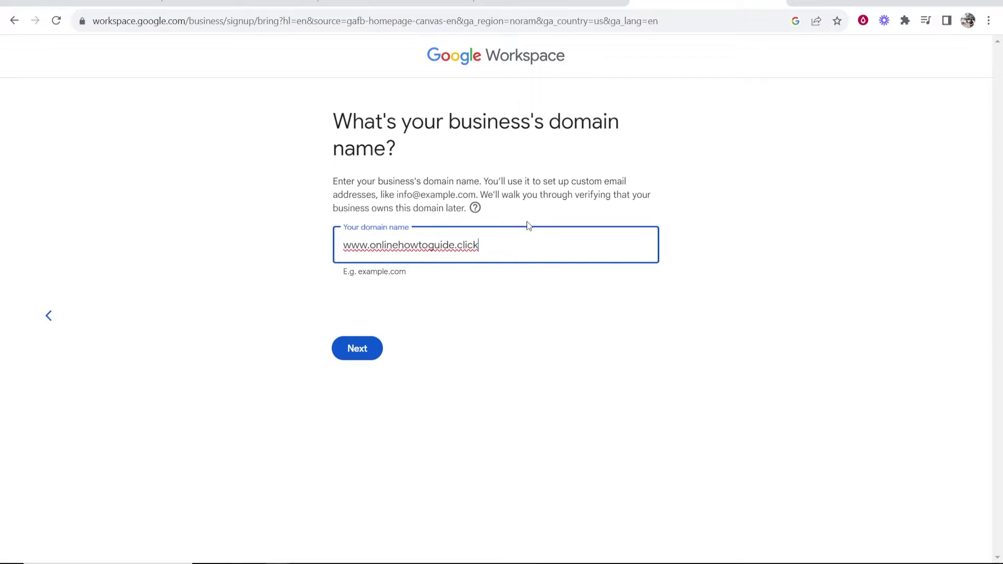
pyautogui.click(374, 360)
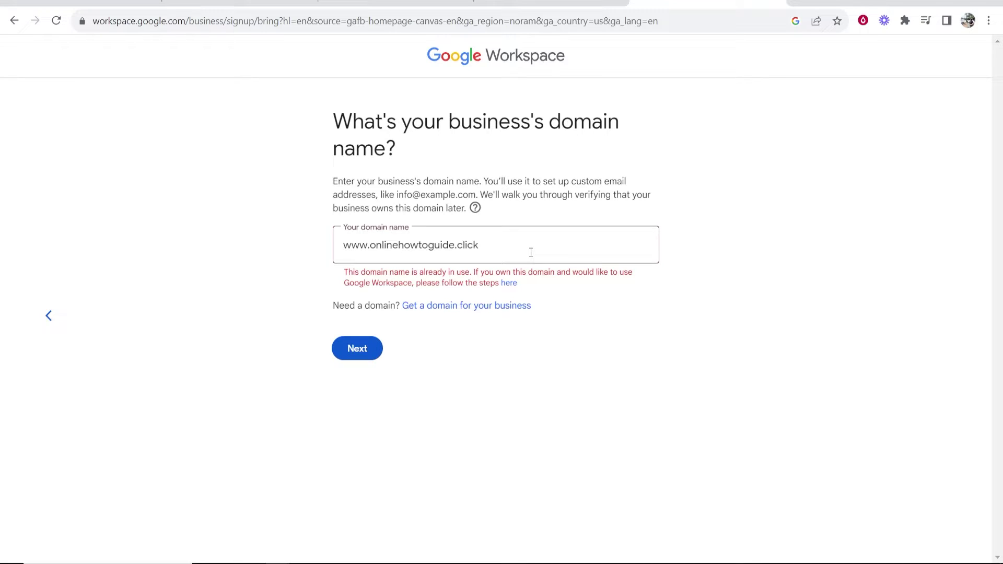
# Step: In the Hostinger domain list, copy knowledgebasetutorials.com, then select knowledgebasehub.com for copying
pyautogui.click(572, 4)
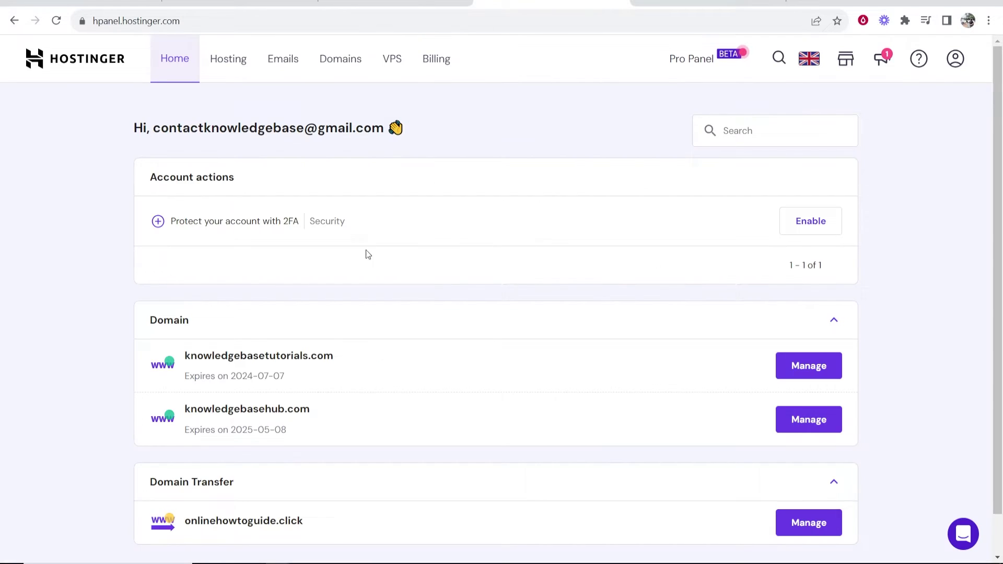
pyautogui.moveTo(367, 359); pyautogui.dragTo(184, 356)
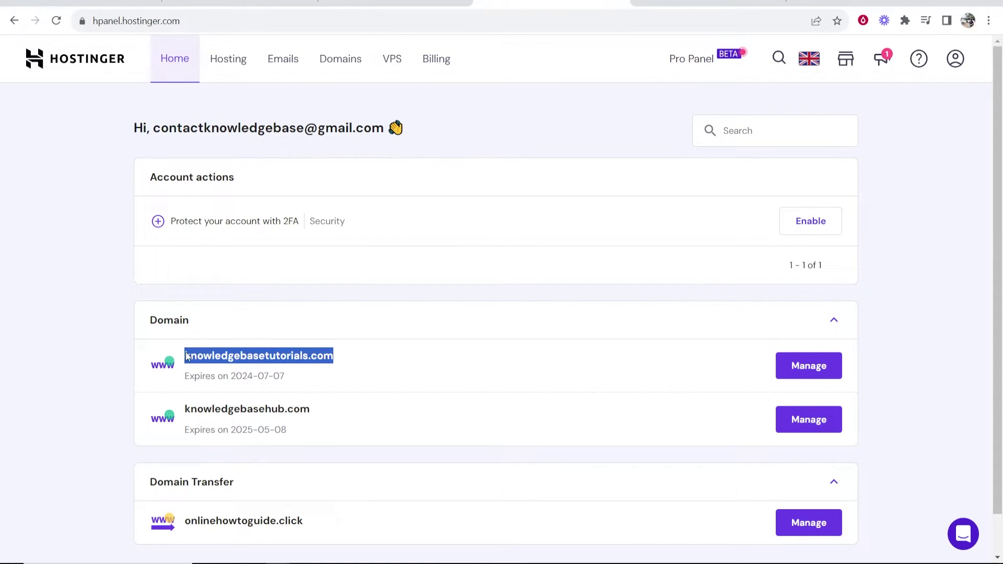
pyautogui.rightClick(207, 360)
pyautogui.click(218, 366)
pyautogui.moveTo(319, 410); pyautogui.dragTo(183, 410)
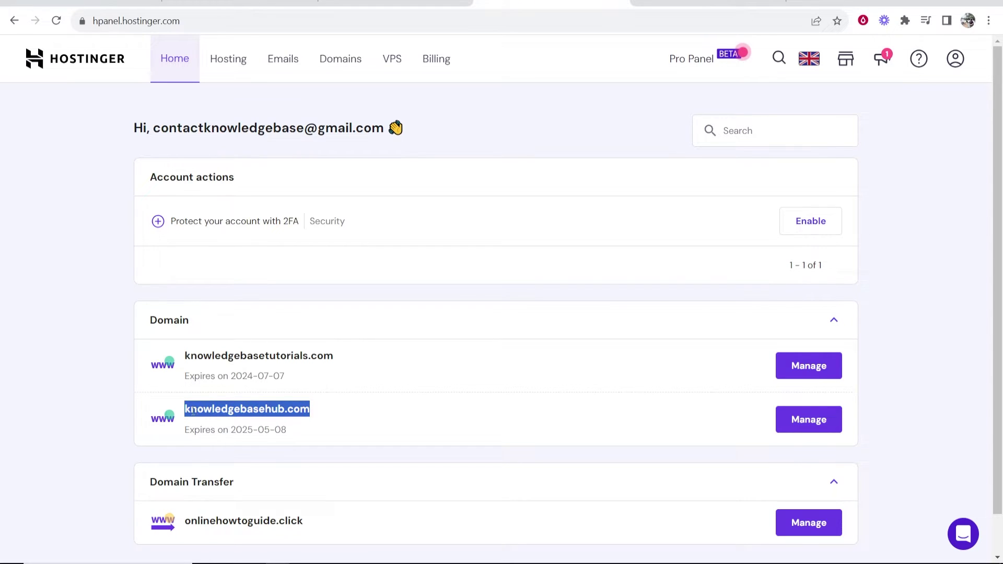
pyautogui.rightClick(199, 413)
pyautogui.click(226, 419)
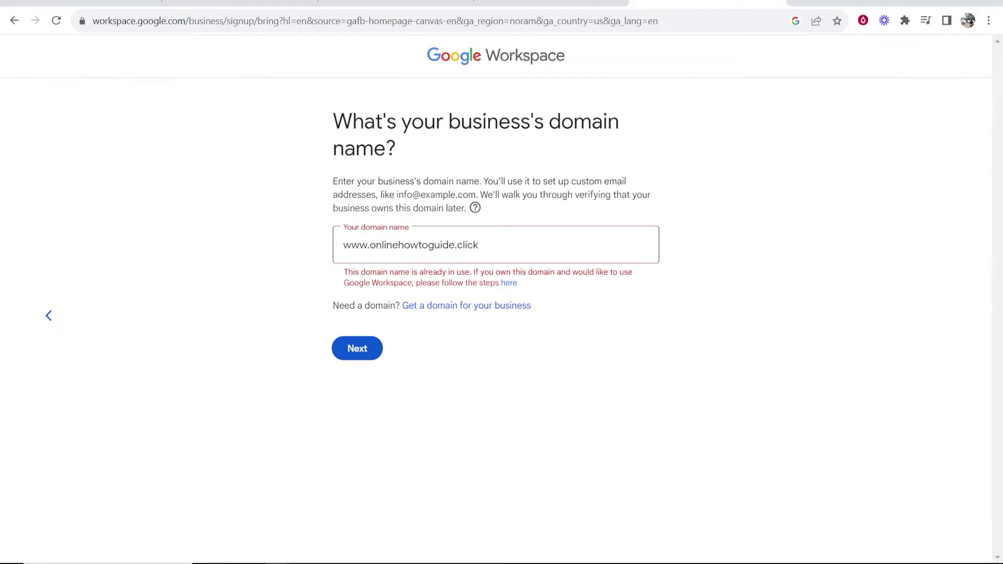
pyautogui.moveTo(489, 245); pyautogui.dragTo(370, 245)
pyautogui.hotkey('ctrl', 'v')
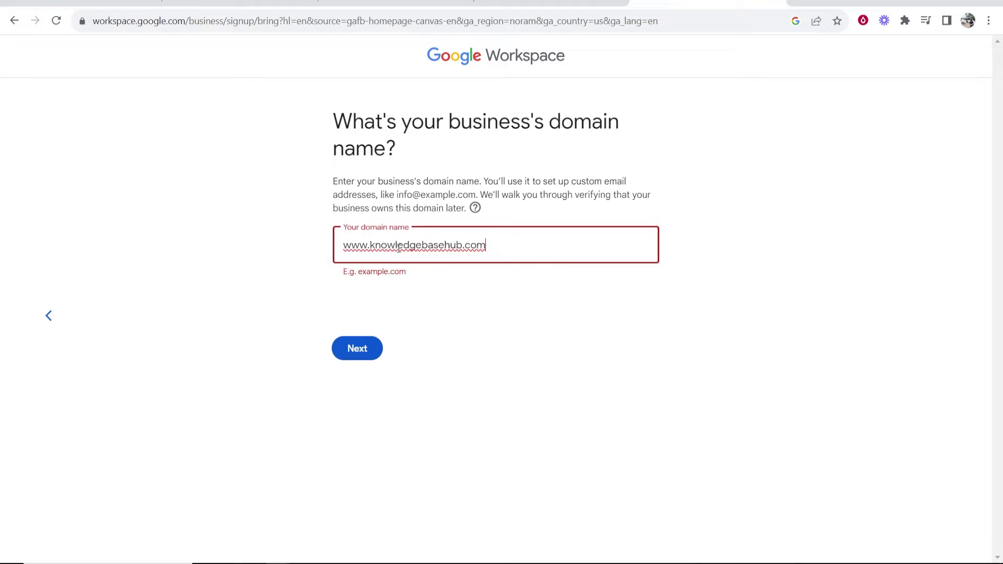
pyautogui.click(339, 224)
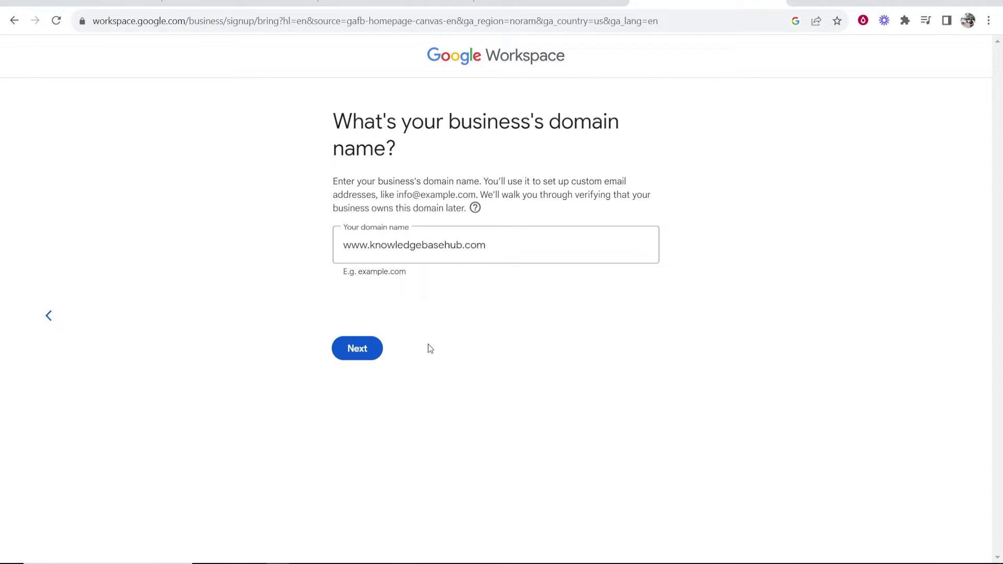
pyautogui.click(351, 353)
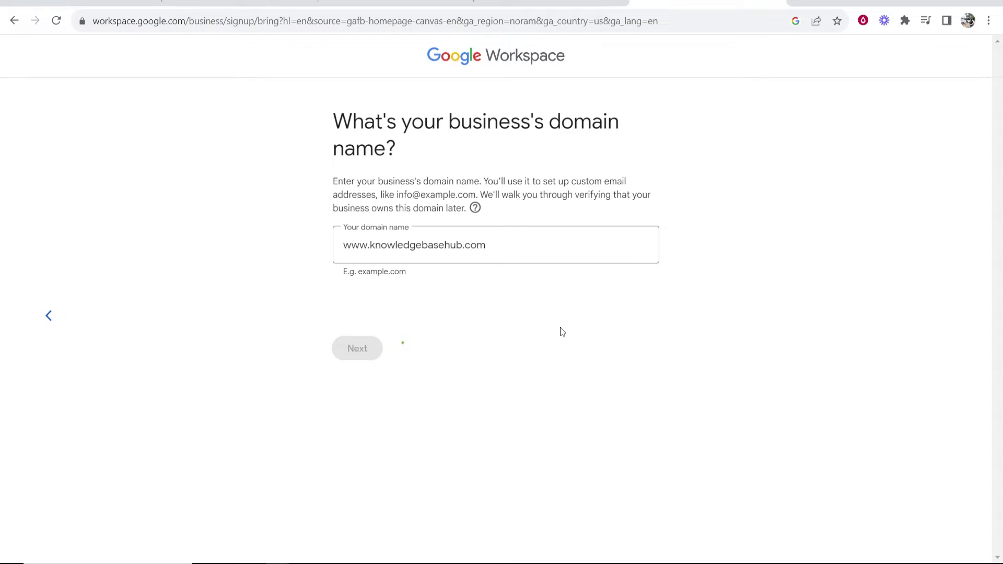
# Step: Confirm knowledgebasehub.com as the account's domain
pyautogui.moveTo(339, 120); pyautogui.dragTo(604, 125)
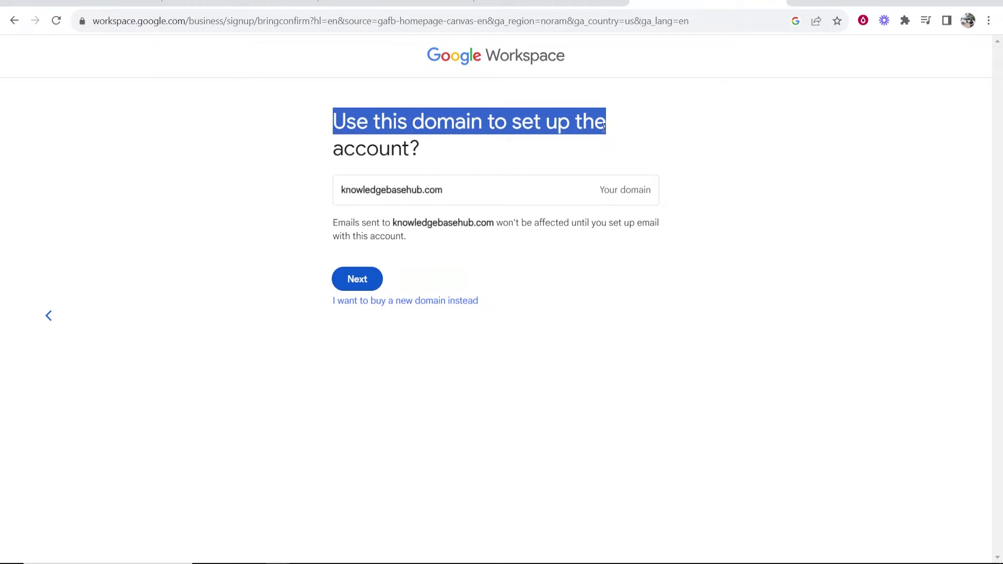
pyautogui.click(583, 126)
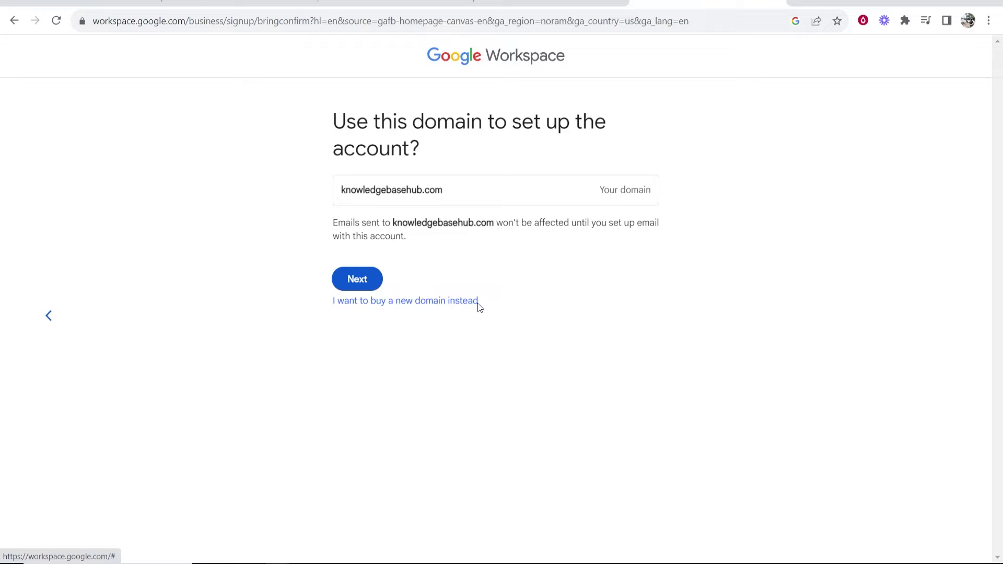
pyautogui.click(360, 274)
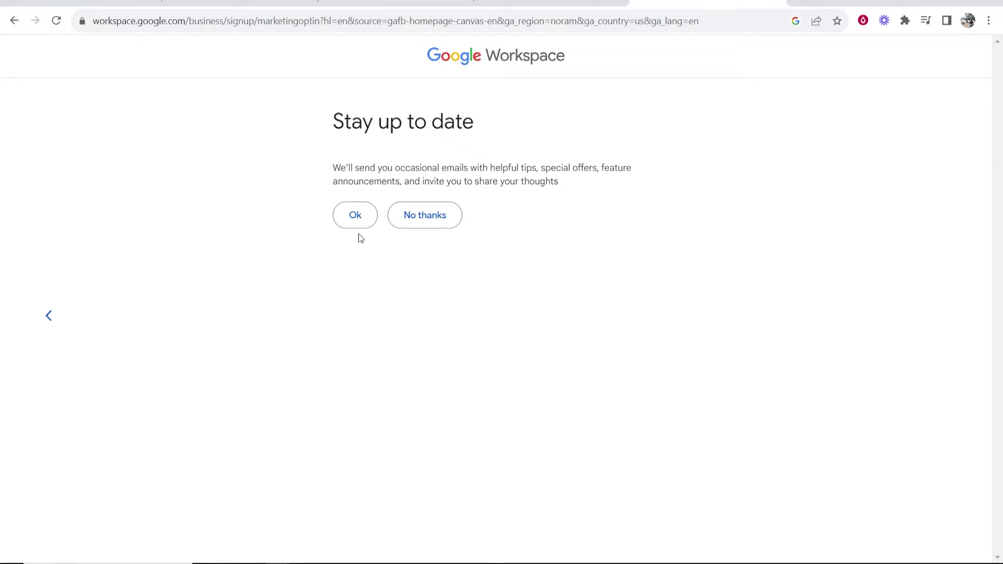
# Step: Opt in to both the tips-and-offers and user-education emails
pyautogui.moveTo(333, 167); pyautogui.dragTo(471, 157)
pyautogui.click(471, 157)
pyautogui.click(353, 215)
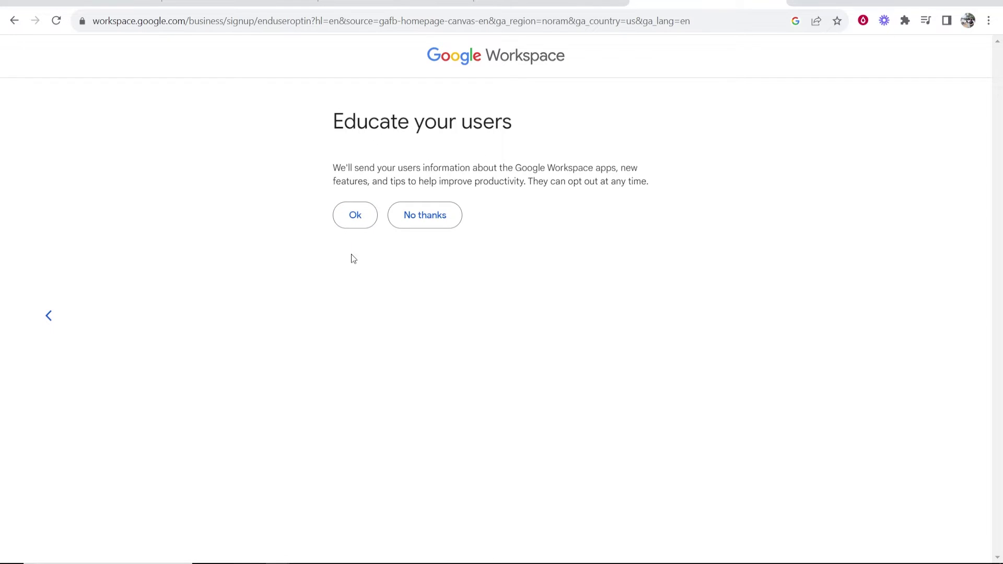
pyautogui.click(369, 223)
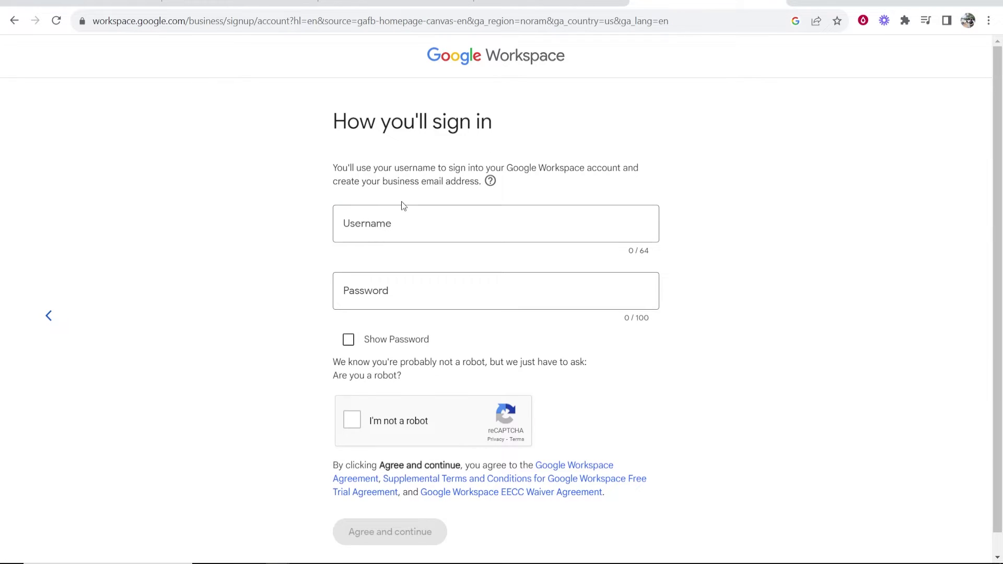
# Step: Enter the admin username, paste the 15-character password, and pass the 'I'm not a robot' check
pyautogui.click(383, 225)
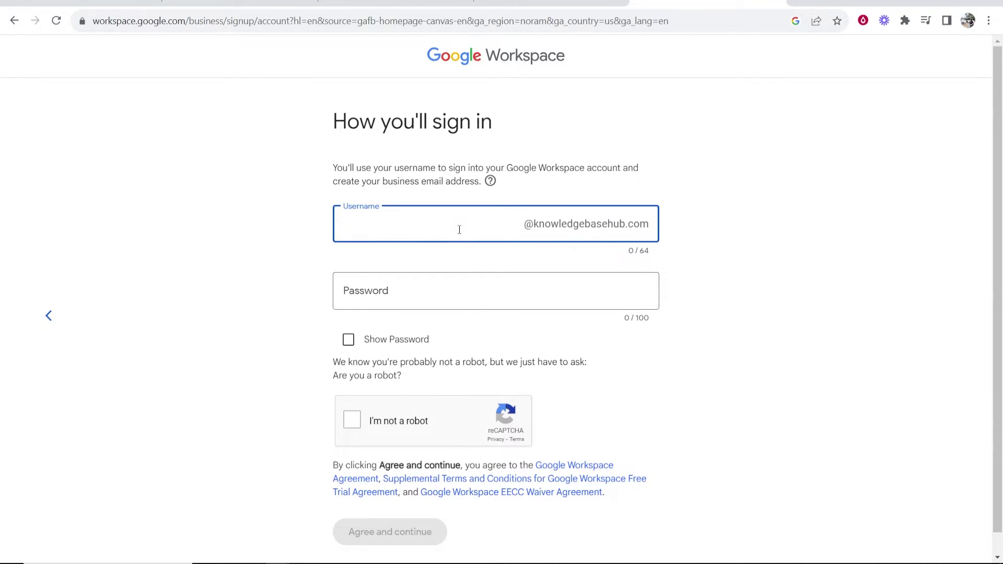
pyautogui.write('bradley')
pyautogui.click(698, 235)
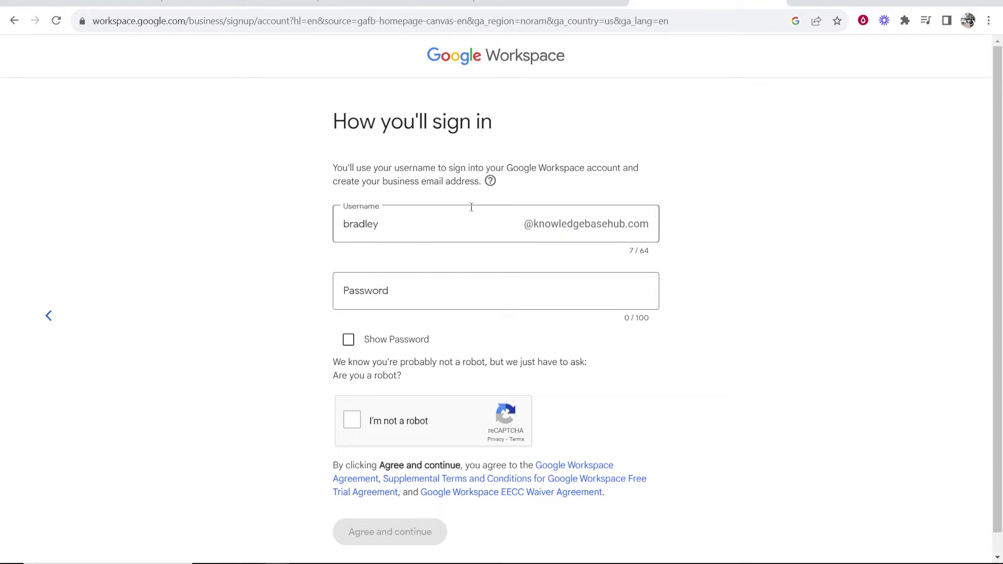
pyautogui.click(362, 290)
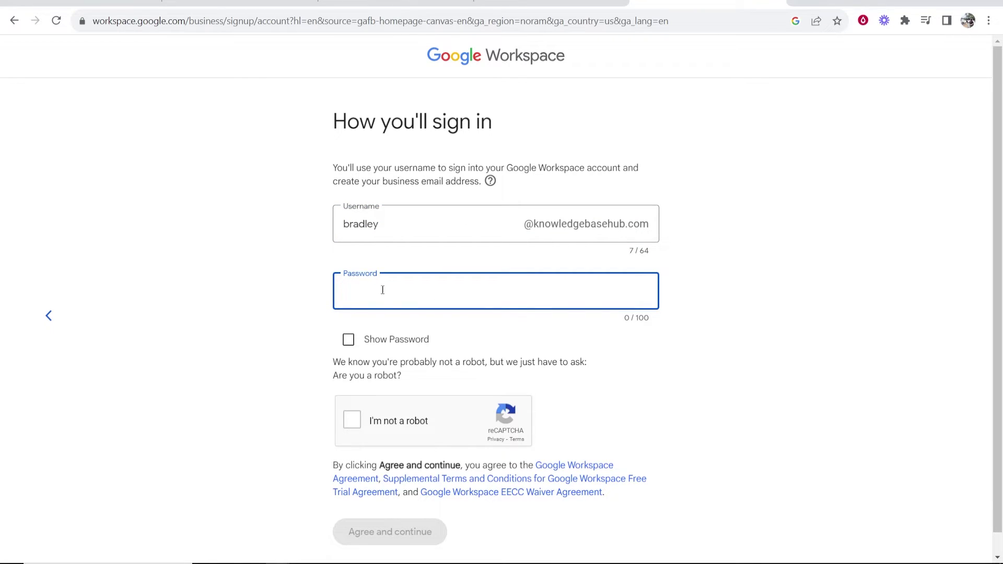
pyautogui.hotkey('ctrl', 'v')
pyautogui.click(352, 420)
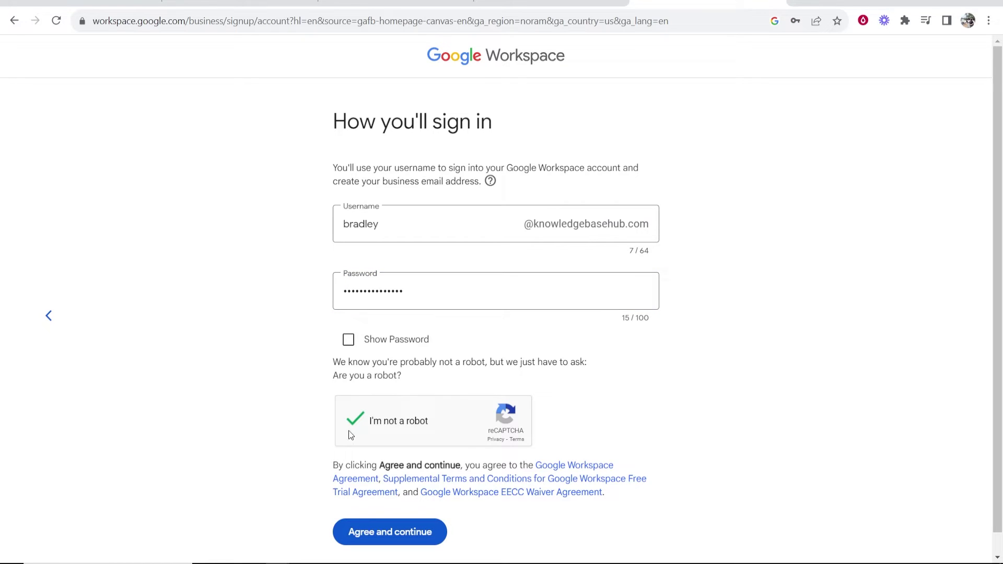
# Step: Agree to the terms, continue signing in as the new admin, and review the unusual-activity notice
pyautogui.click(376, 530)
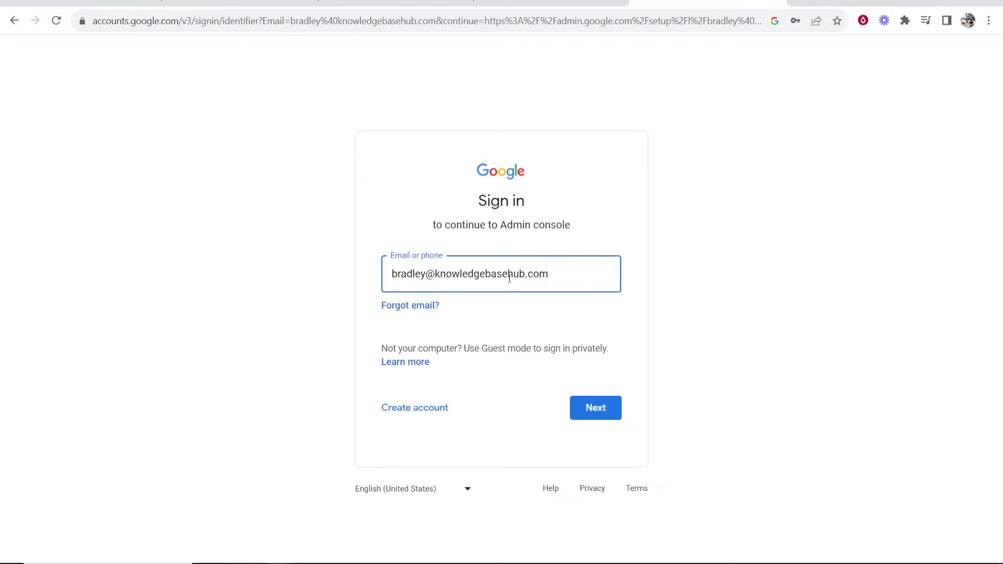
pyautogui.click(596, 413)
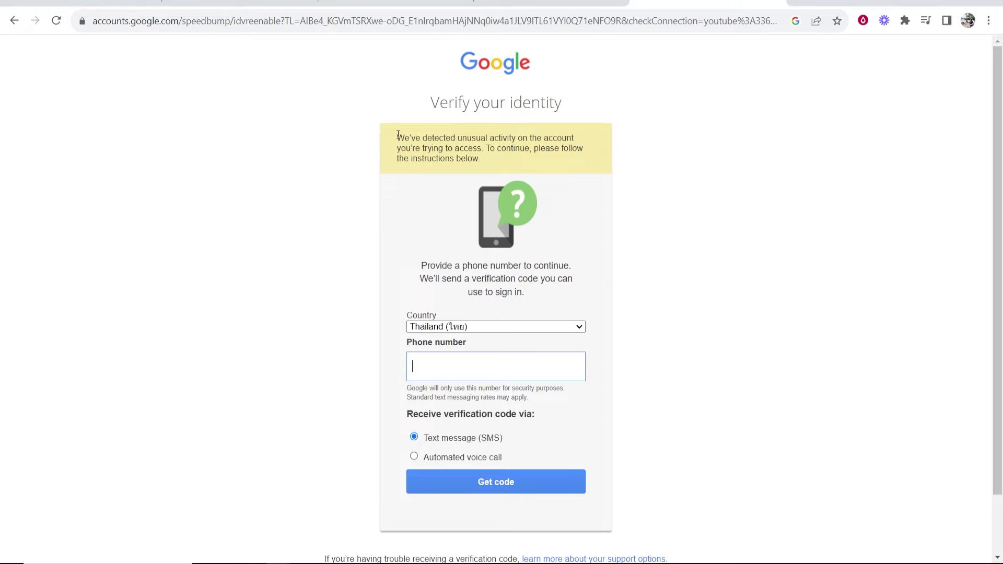
pyautogui.moveTo(398, 135); pyautogui.dragTo(595, 139)
pyautogui.click(444, 312)
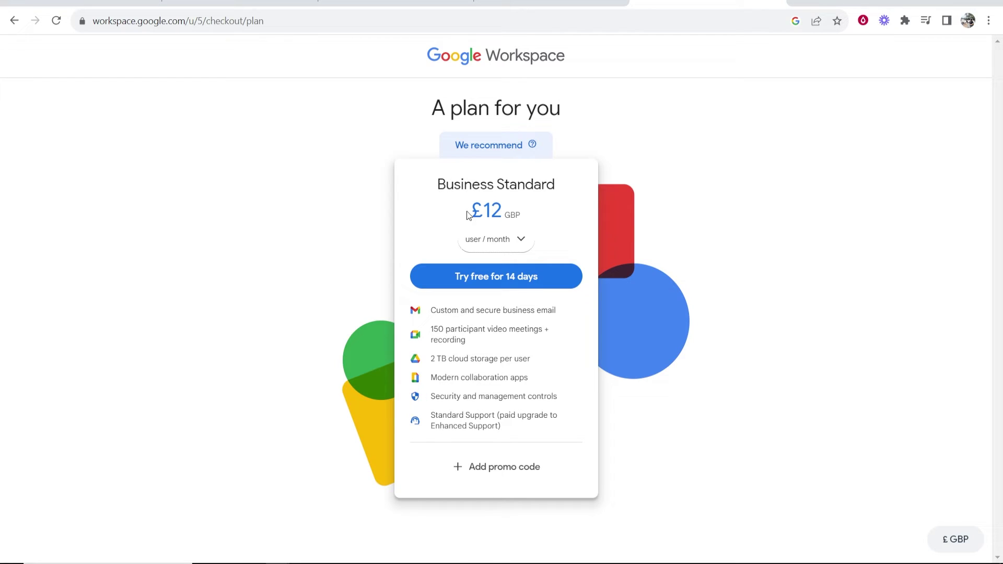
pyautogui.moveTo(469, 213); pyautogui.dragTo(523, 216)
pyautogui.click(522, 218)
pyautogui.click(497, 246)
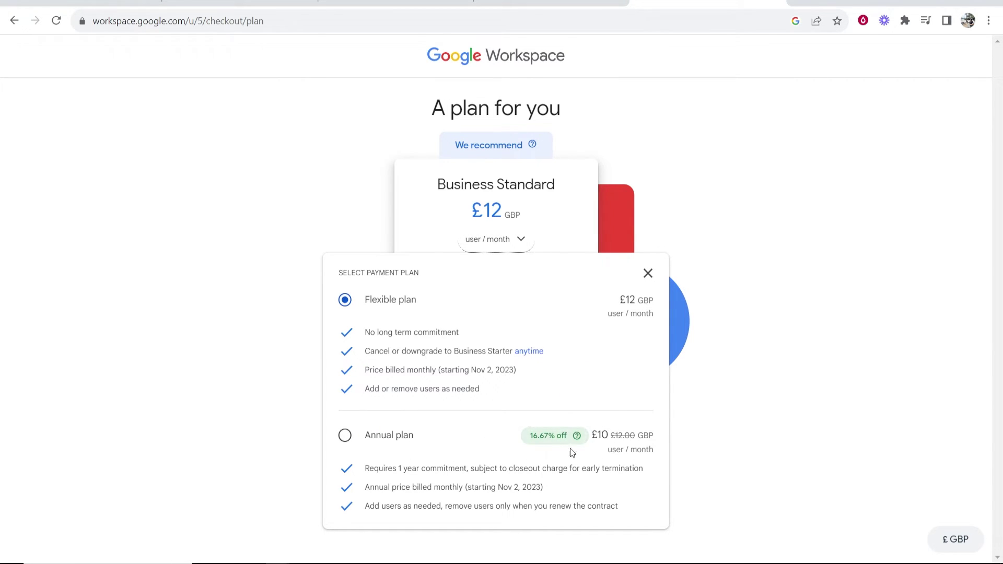
pyautogui.click(650, 274)
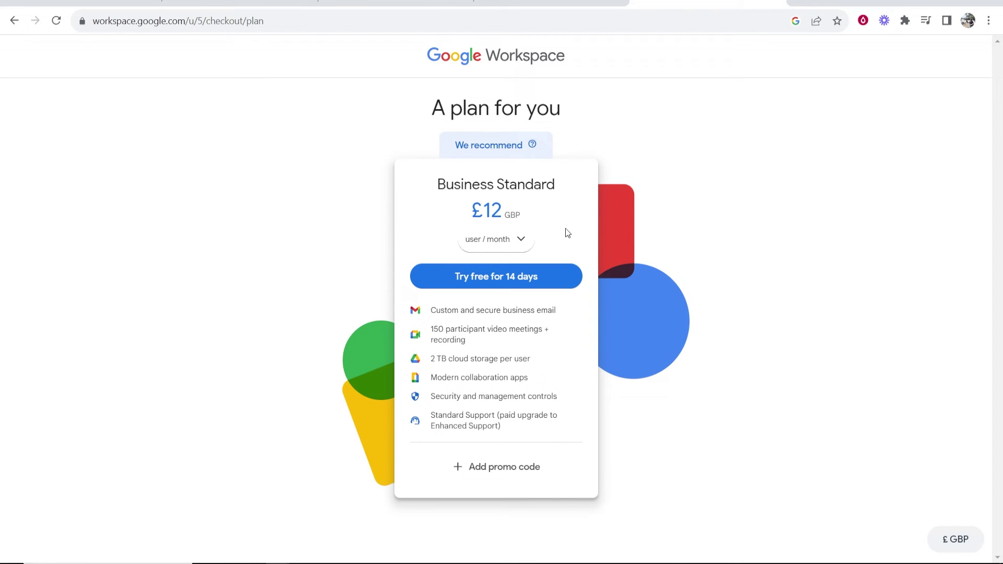
# Step: Start the 14-day Business Standard free trial and look over the Review and check out page
pyautogui.click(492, 280)
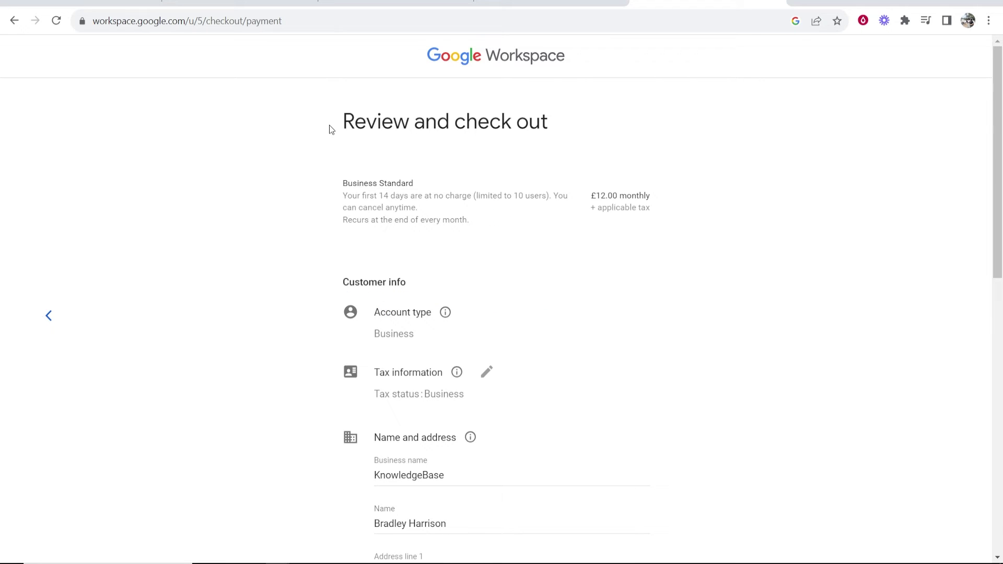
pyautogui.moveTo(344, 122); pyautogui.dragTo(569, 125)
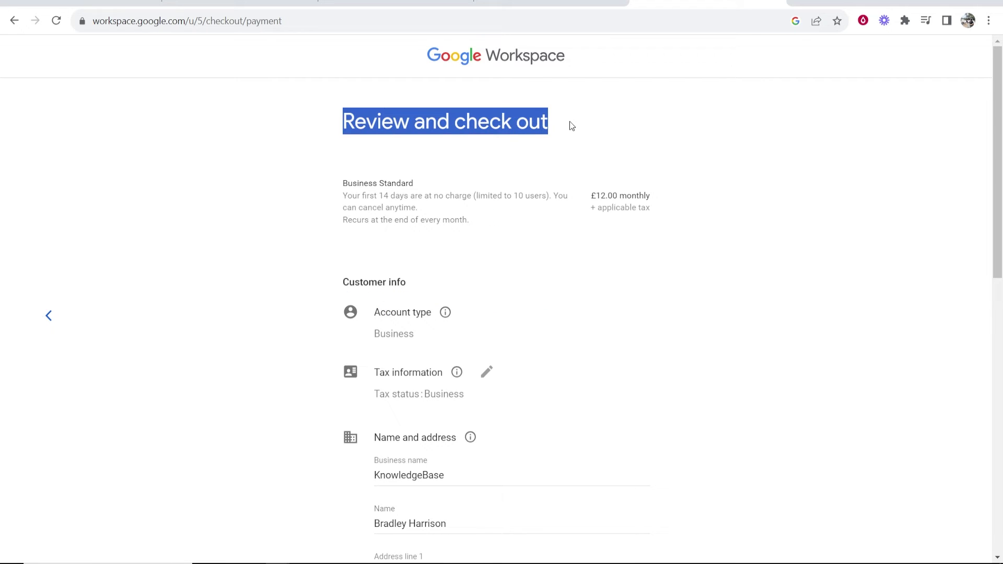
pyautogui.click(568, 128)
pyautogui.scroll(-3, 569, 302)
pyautogui.scroll(-5, 462, 294)
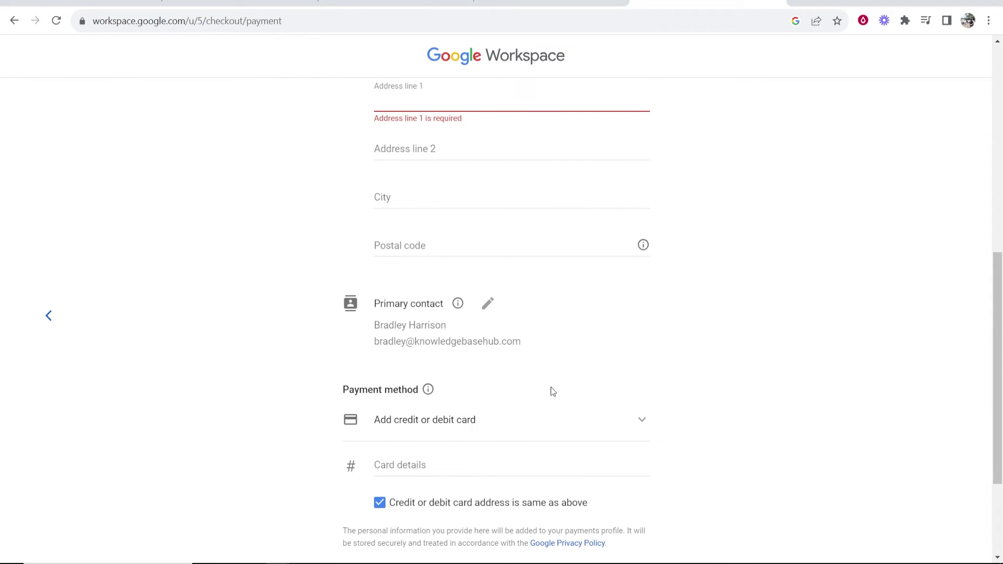
pyautogui.scroll(5, 551, 390)
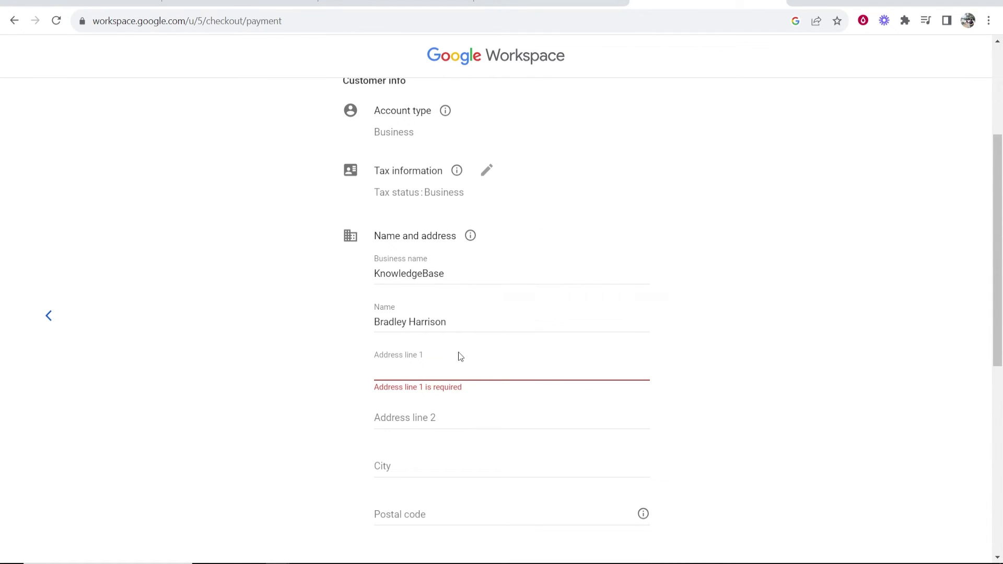
pyautogui.scroll(2, 578, 354)
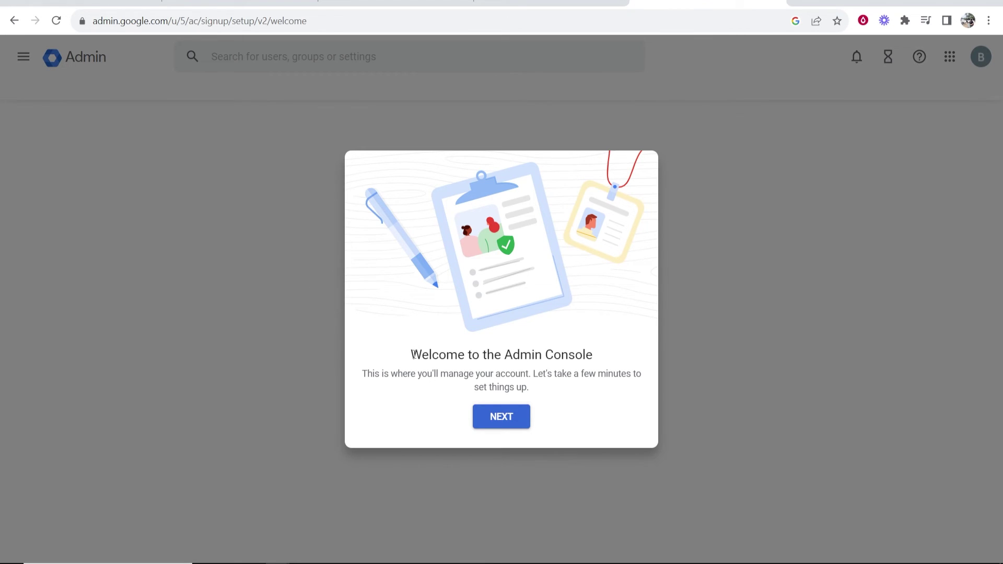
# Step: Dismiss the Admin Console welcome dialog to reach the KnowledgeBase home with the knowledgebasehub.com verification banner
pyautogui.moveTo(413, 355); pyautogui.dragTo(587, 349)
pyautogui.click(589, 354)
pyautogui.click(509, 430)
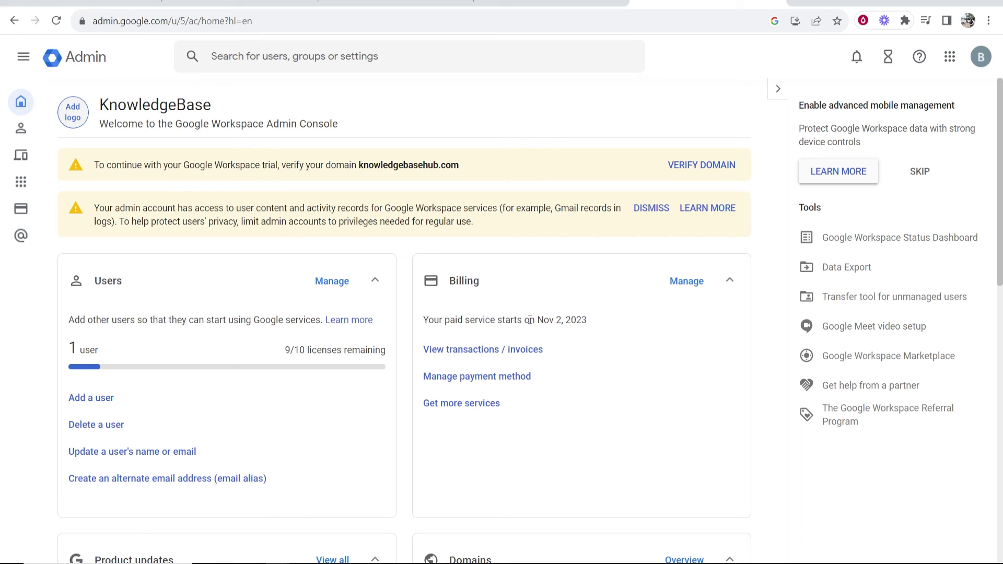
pyautogui.moveTo(537, 319); pyautogui.dragTo(561, 320)
pyautogui.click(549, 323)
pyautogui.moveTo(475, 165); pyautogui.dragTo(265, 176)
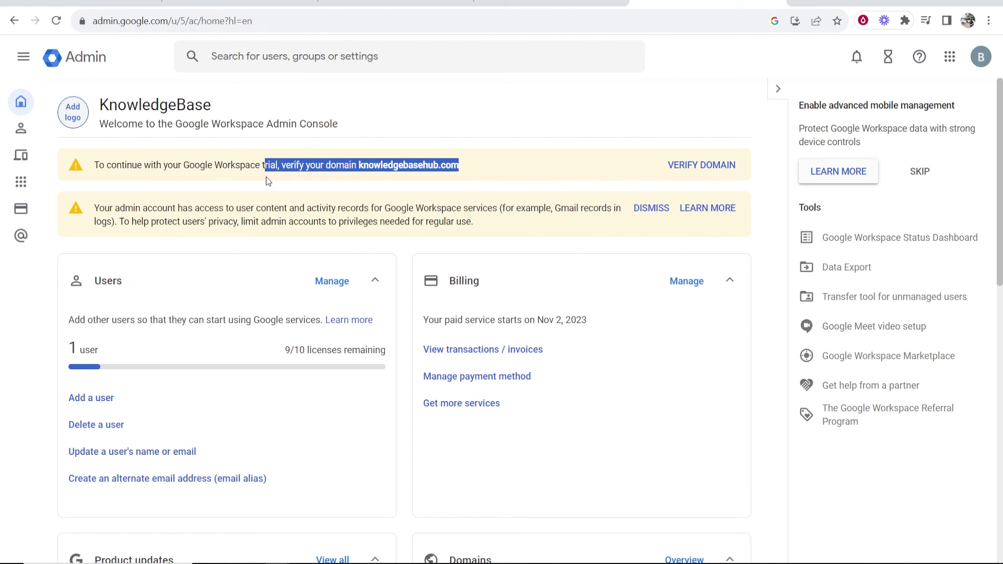
pyautogui.click(271, 177)
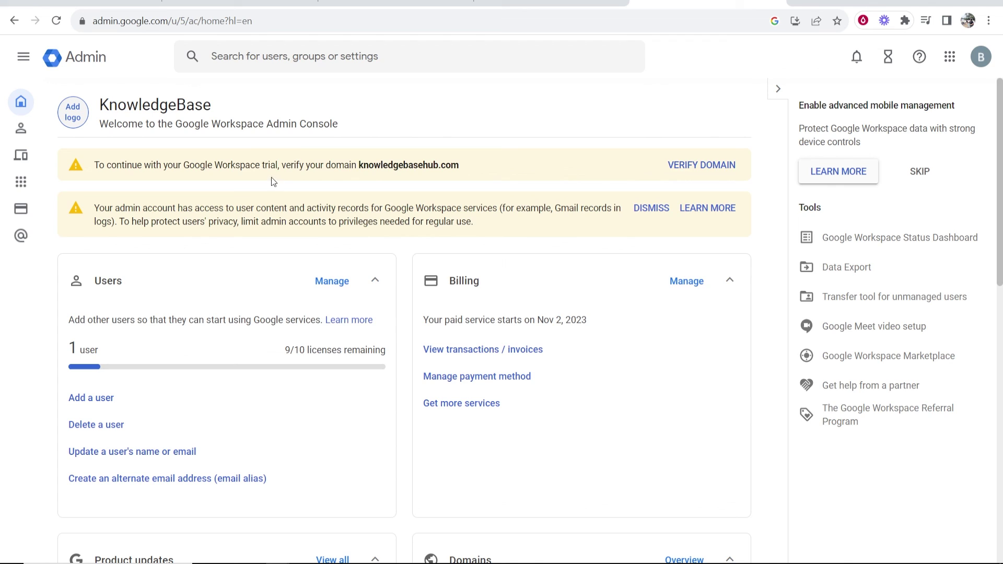